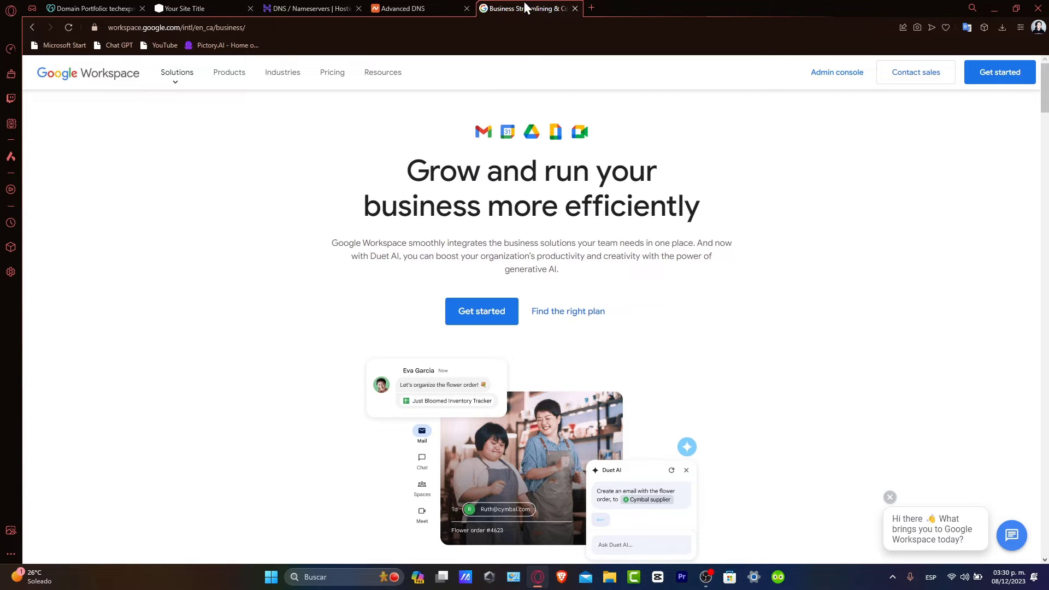
Go from the Namecheap home page to the account dashboard
left_click(402, 8)
scroll(431, 114, "up", 5)
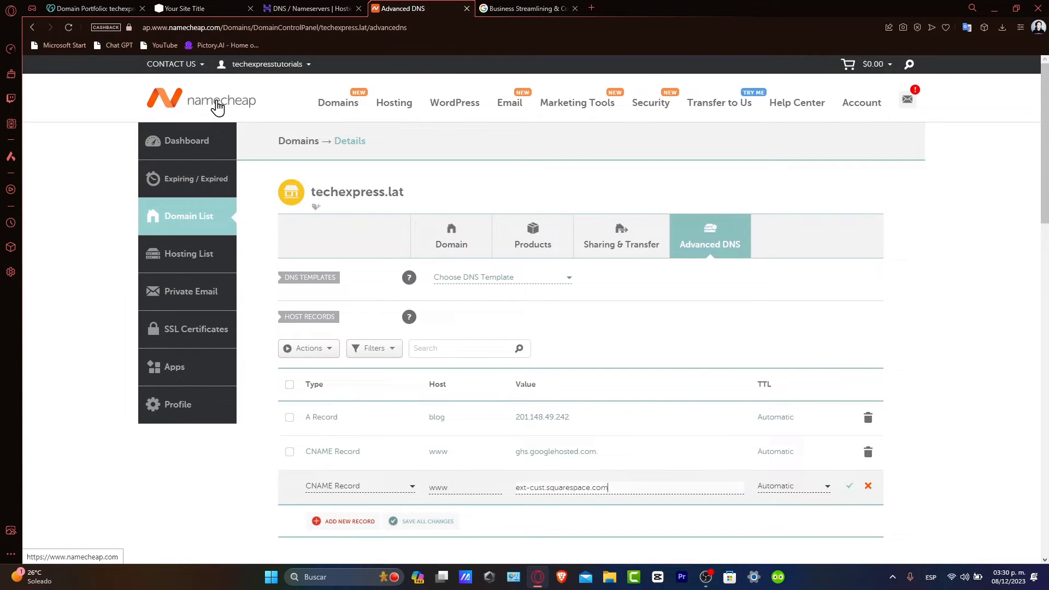
left_click(218, 101)
mouse_move(418, 133)
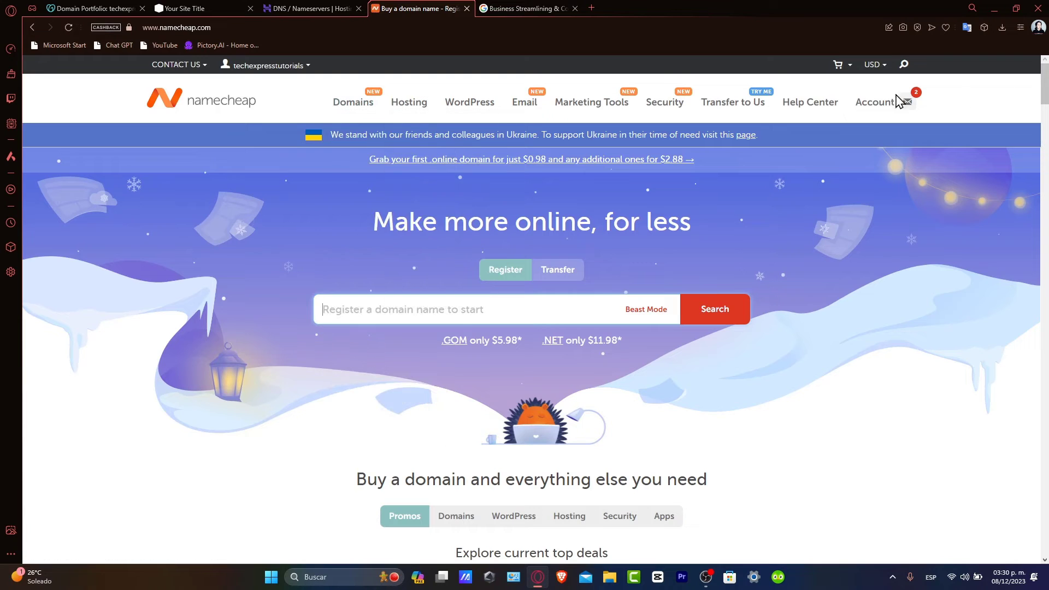
mouse_move(874, 110)
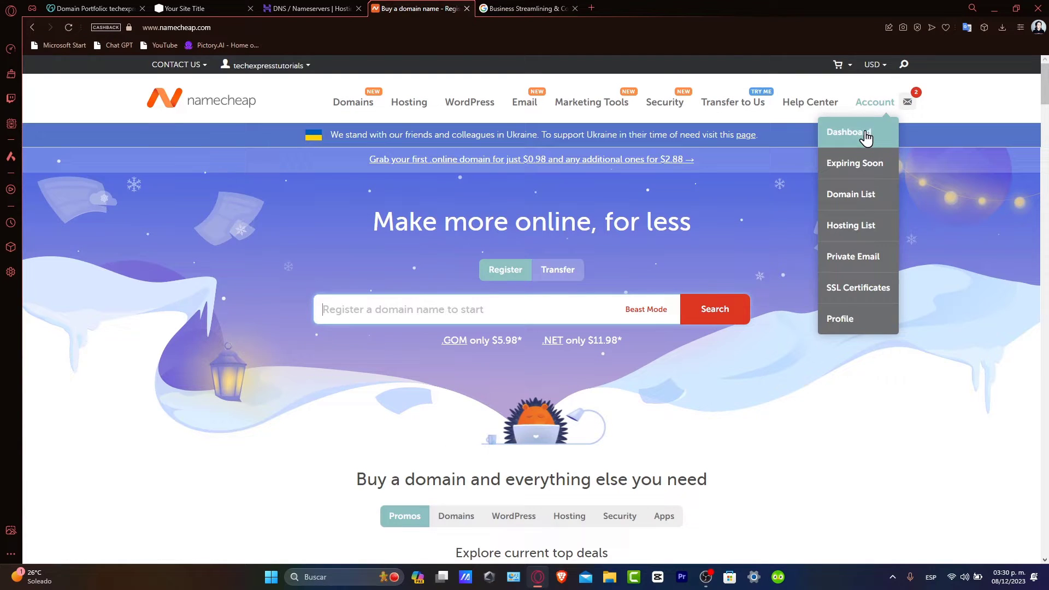
left_click(864, 132)
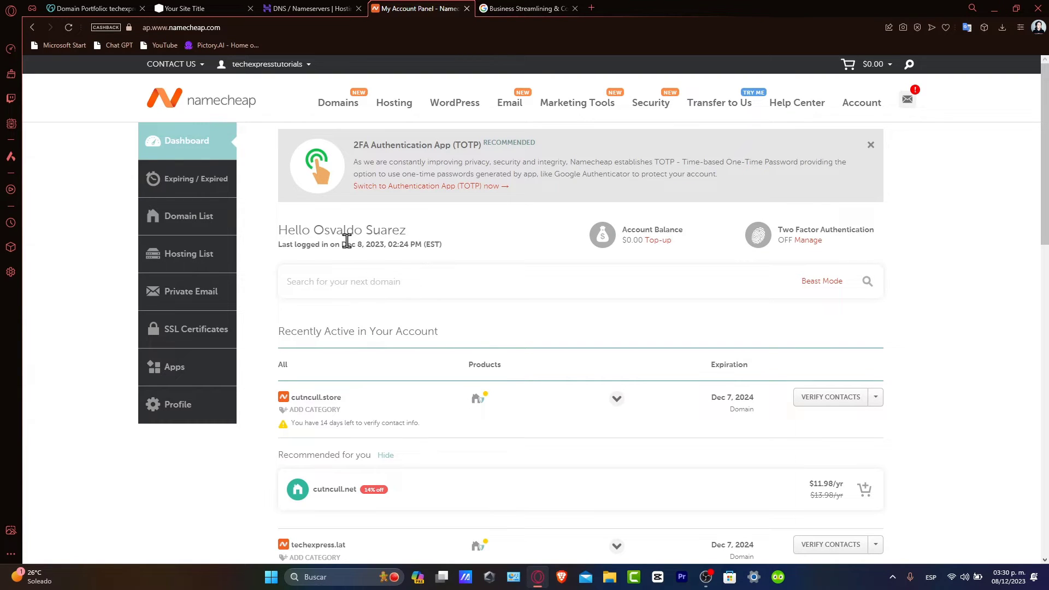
Open the techexpress.lat management page, then return to the Google Workspace page
scroll(492, 404, "down", 3)
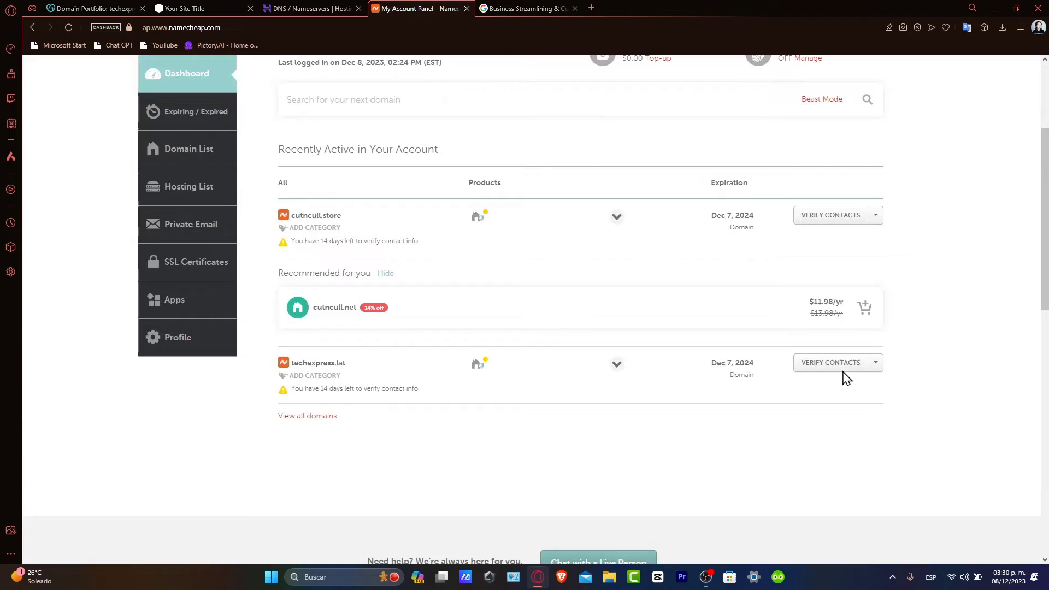
left_click(875, 366)
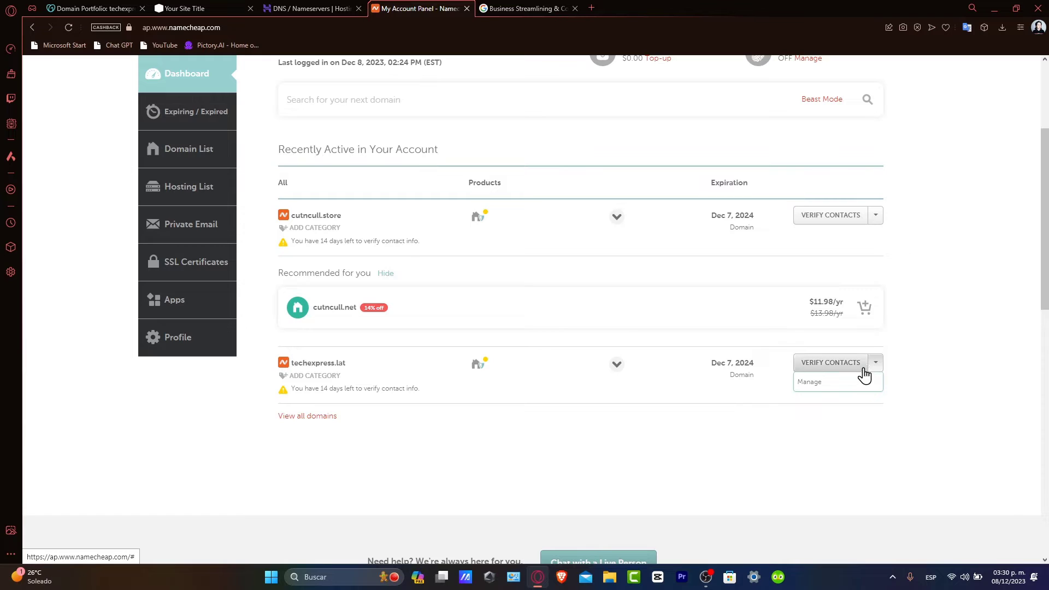
left_click(850, 383)
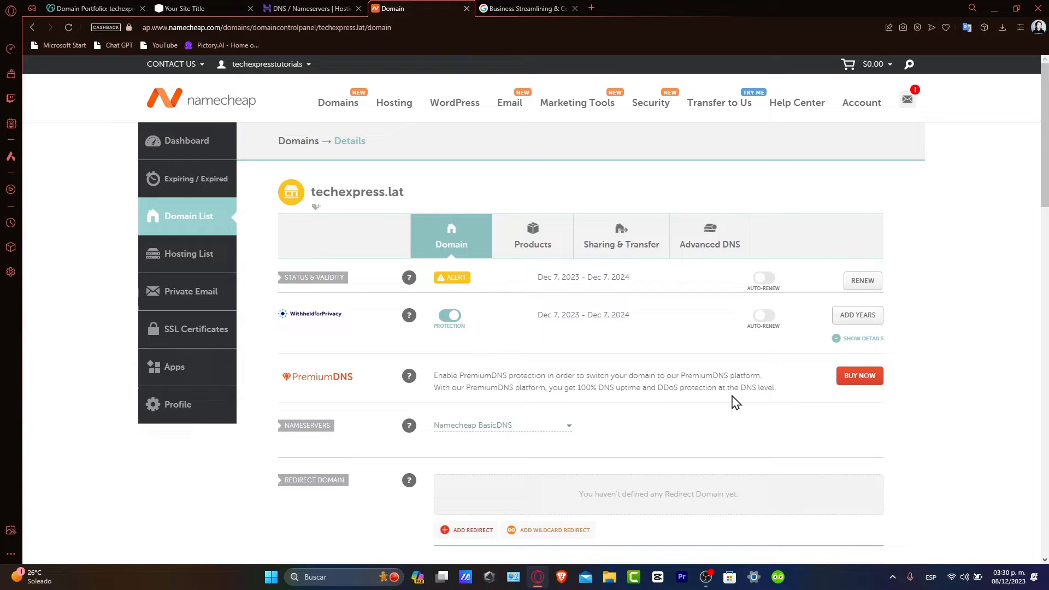
left_click(522, 8)
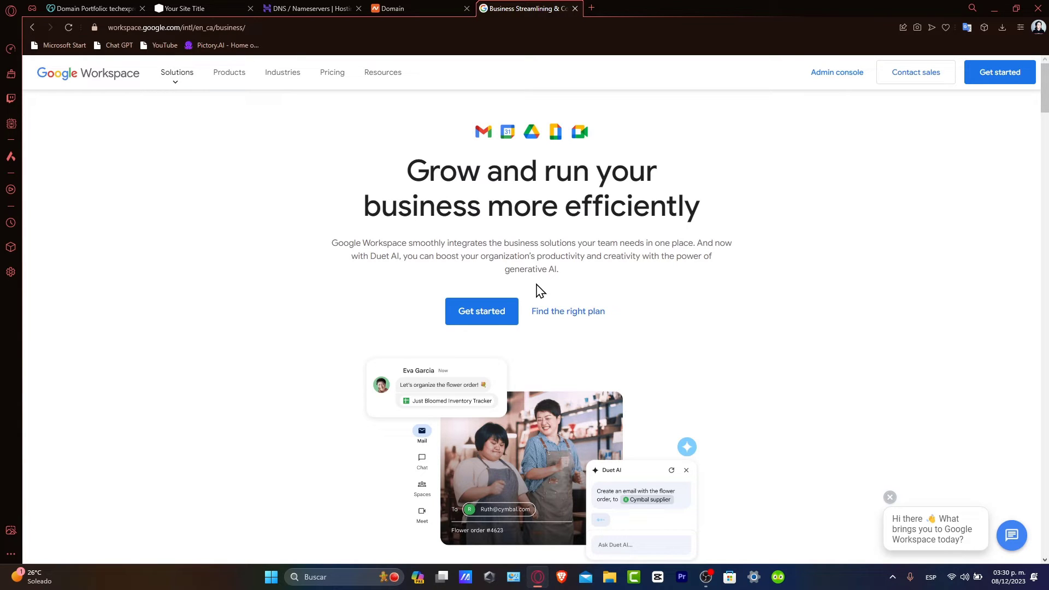
Begin the Workspace signup with 2–9 employees and state the business already has a domain
left_click(501, 319)
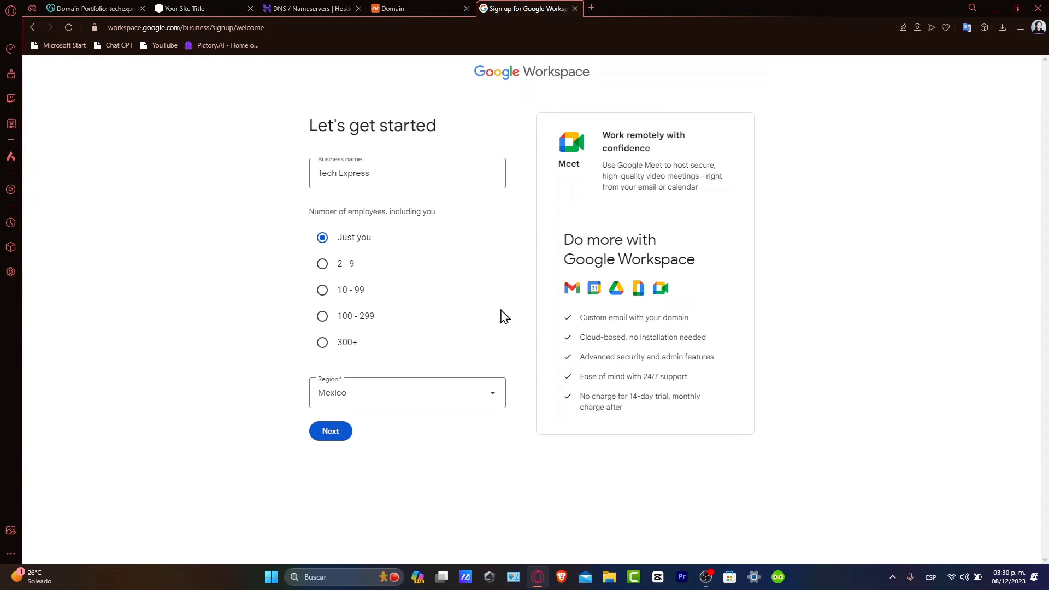
left_click(352, 269)
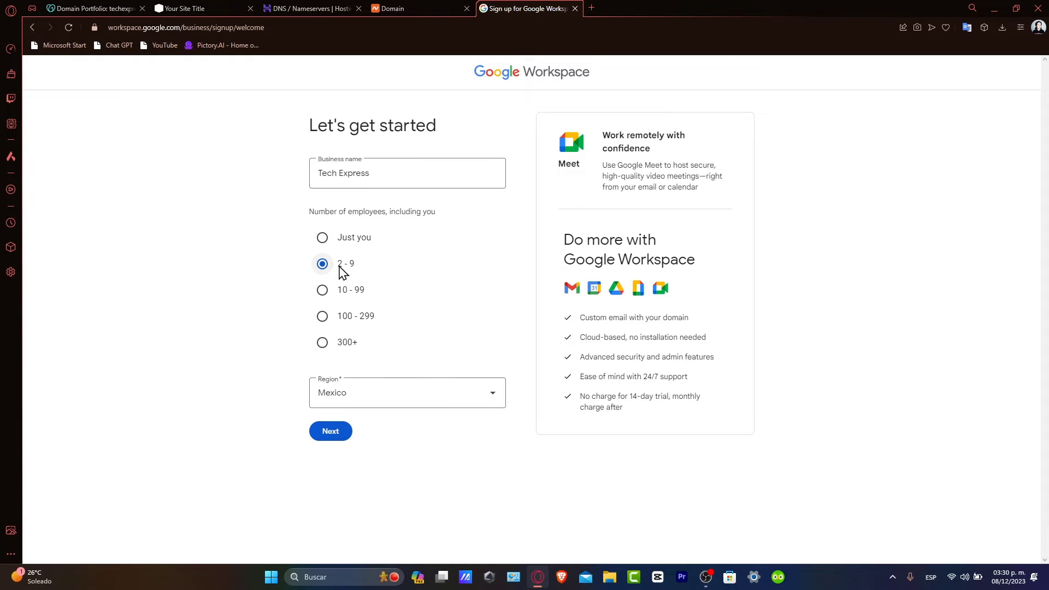
left_click(335, 437)
left_click(424, 358)
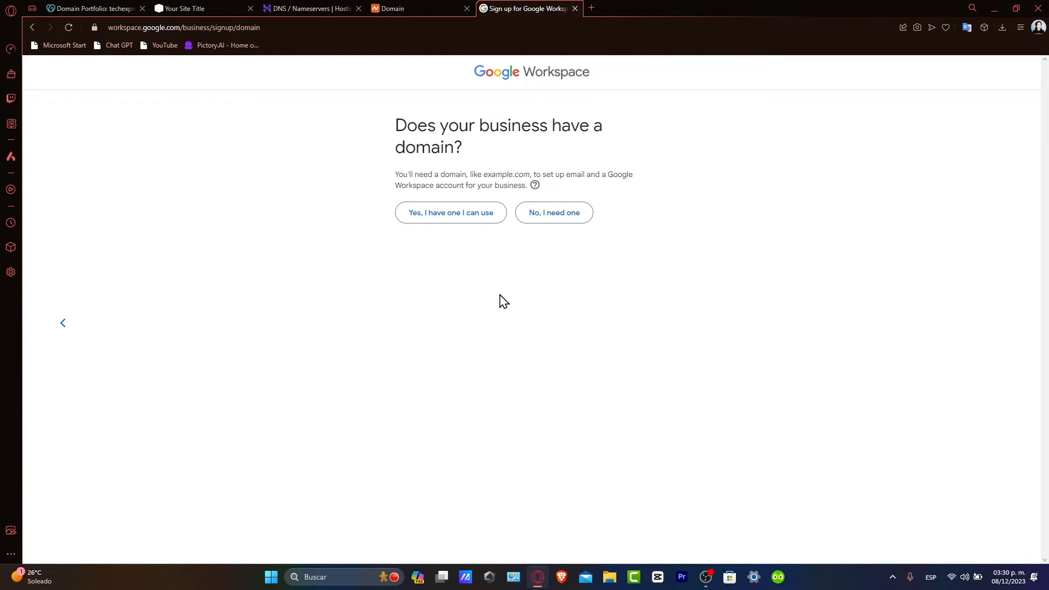
left_click(483, 217)
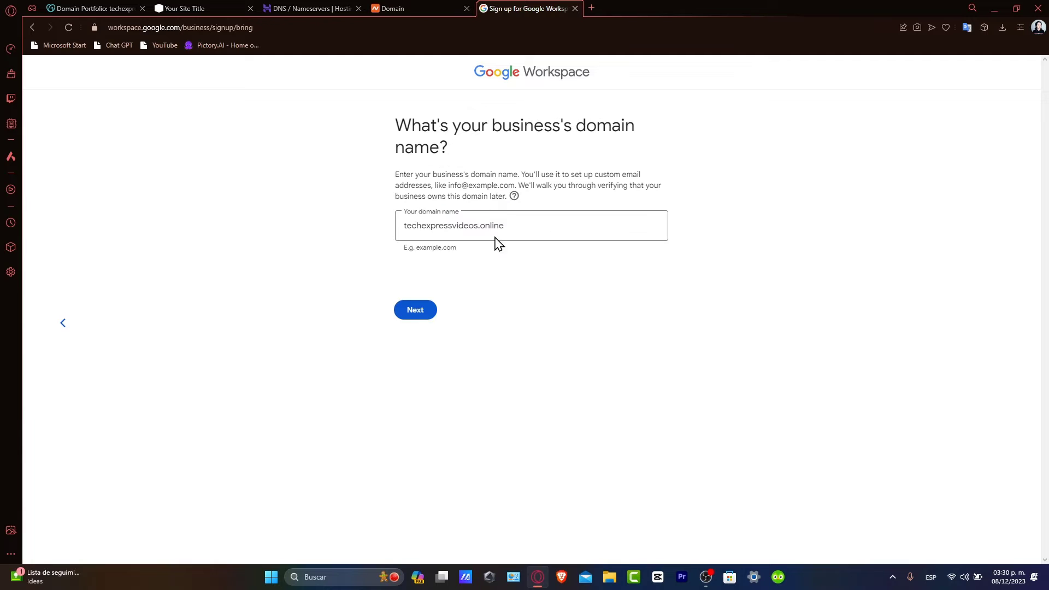
Copy techexpress.lat from Namecheap and paste it into the Workspace domain field
left_click(501, 225)
left_click(423, 9)
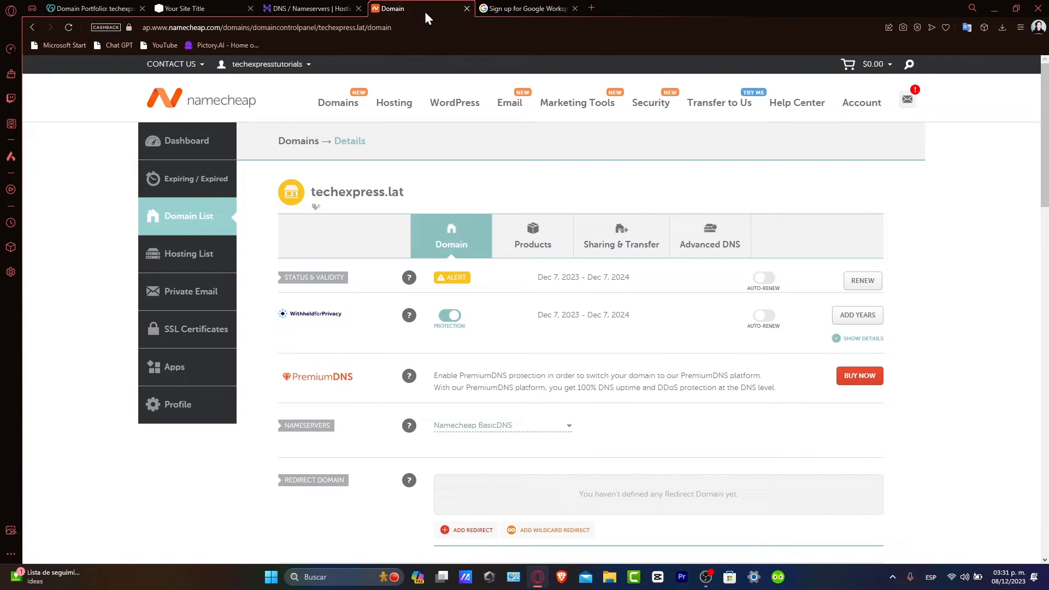
left_click_drag(419, 196, 309, 188)
key("ctrl+c")
left_click(524, 8)
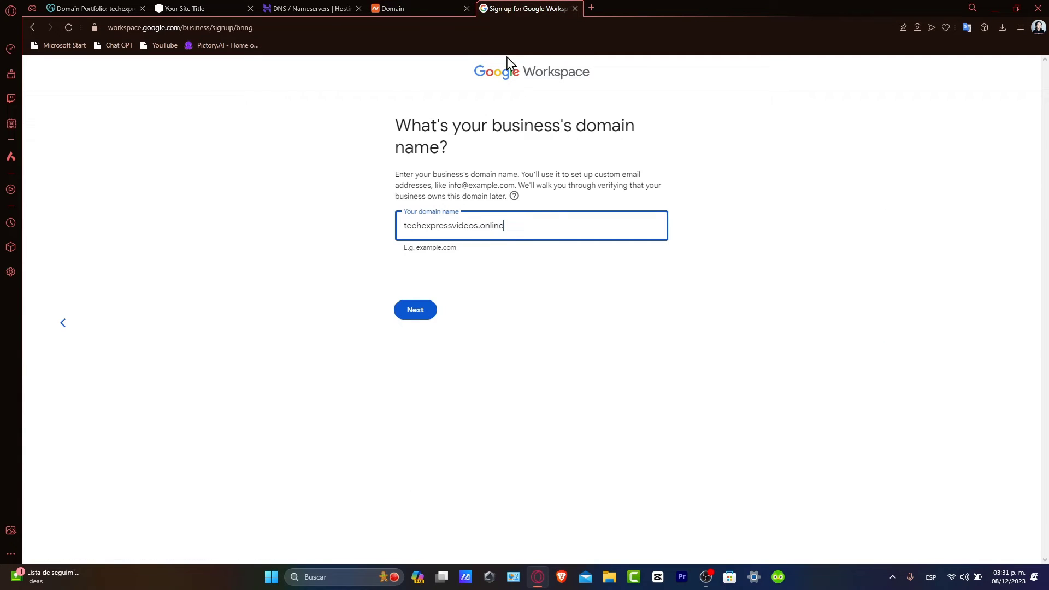
triple_click(468, 234)
key("ctrl+v")
Confirm techexpress.lat, create the 'admin' username with a password, and pass the robot check
left_click(426, 312)
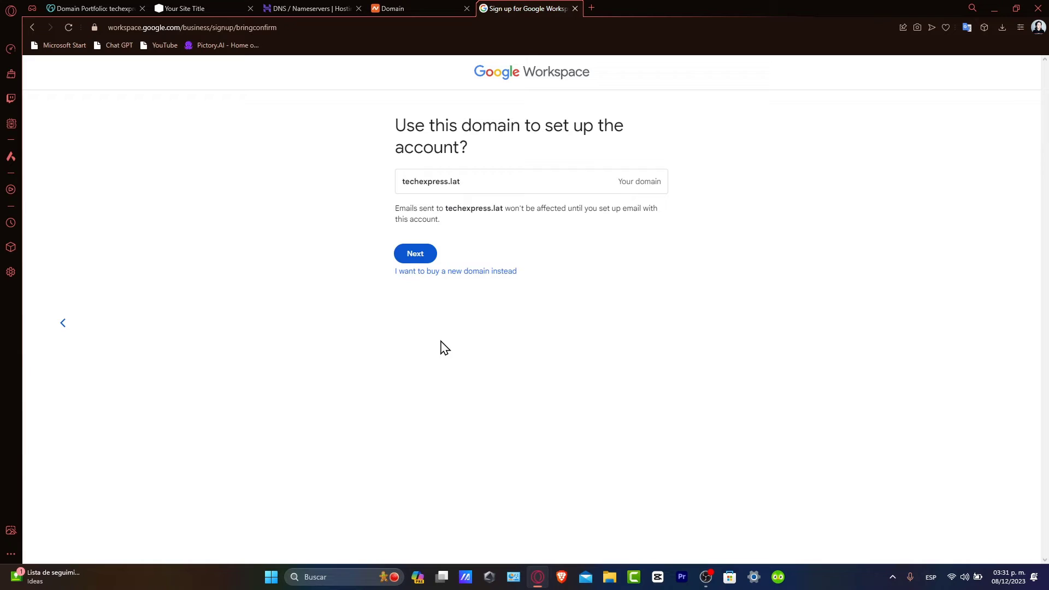
left_click(421, 254)
left_click(486, 196)
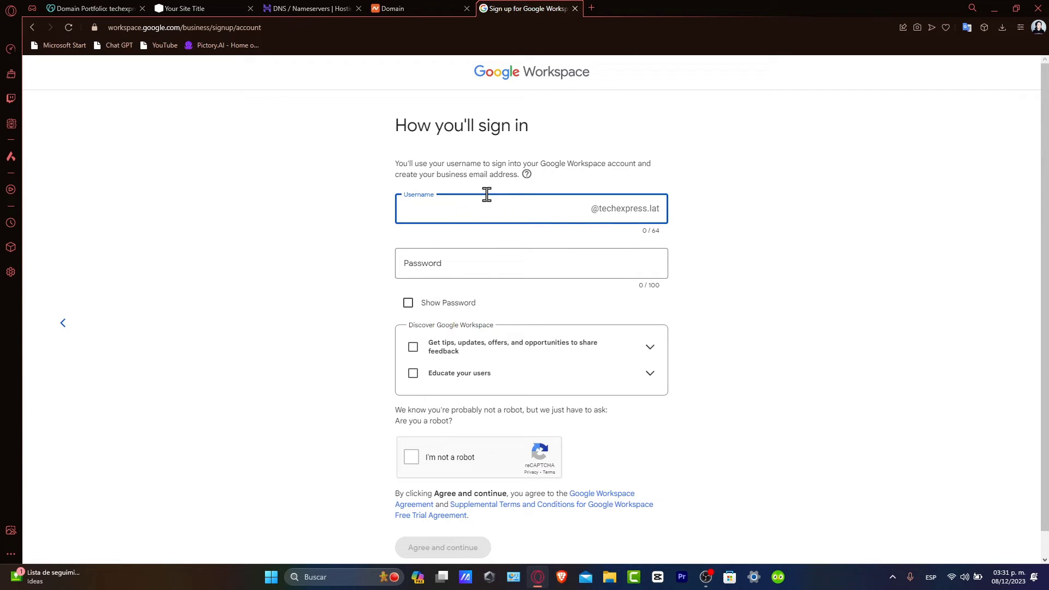
type("admin")
left_click(592, 260)
type("•")
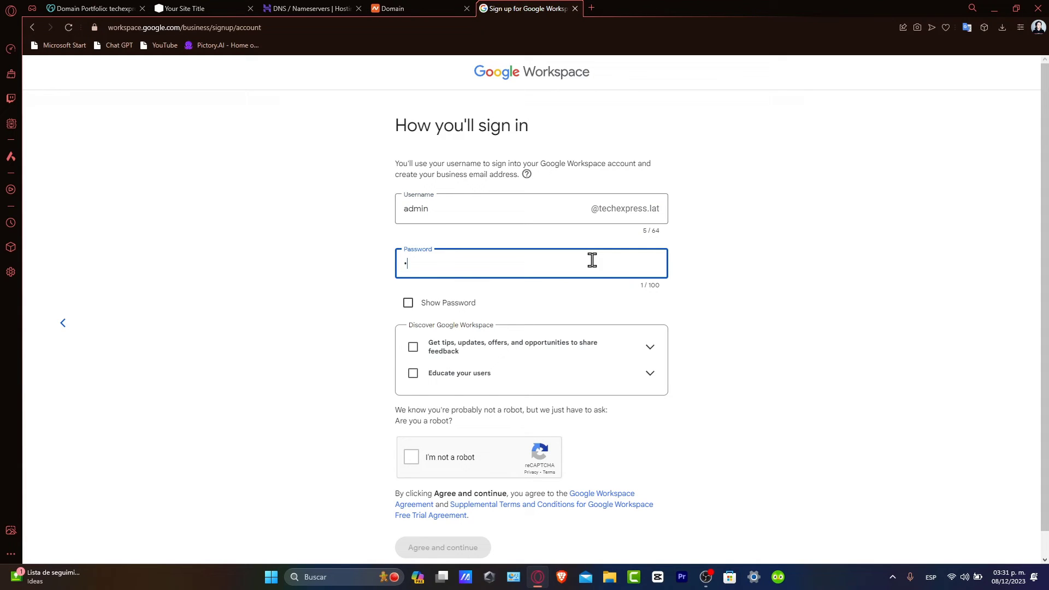
type("••••••••••••")
left_click(452, 456)
scroll(457, 473, "down", 1)
Agree to the terms to reach the $14.40 Business Standard checkout, then return to Namecheap
left_click(469, 525)
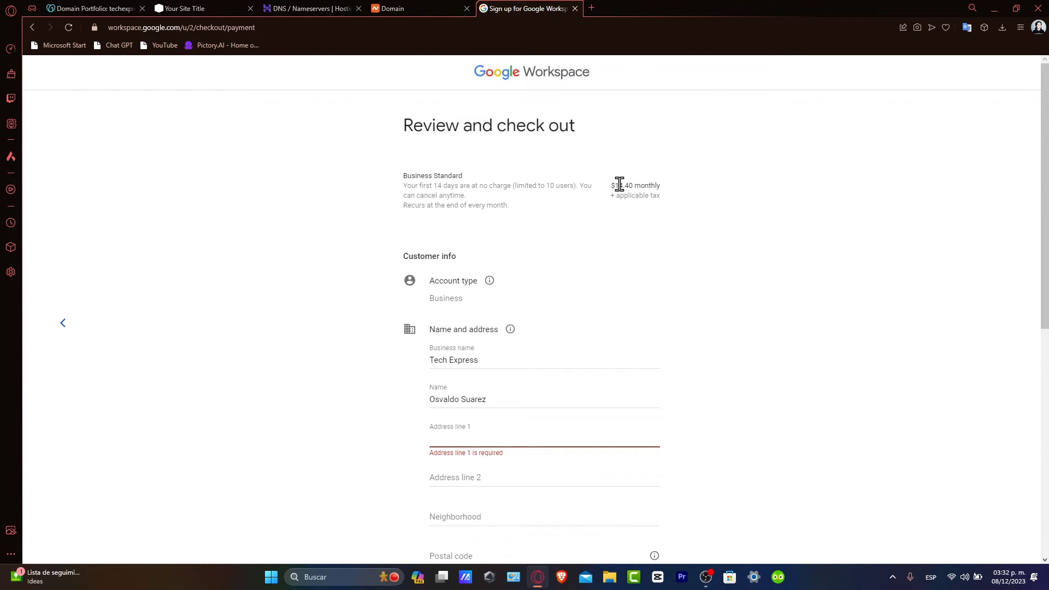
left_click_drag(615, 186, 669, 198)
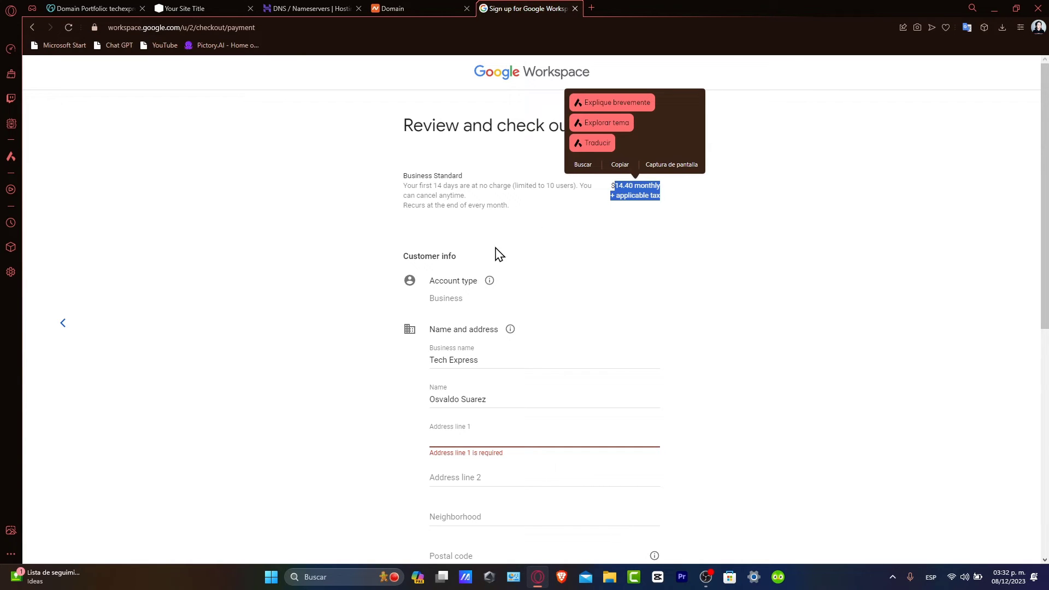
left_click(412, 7)
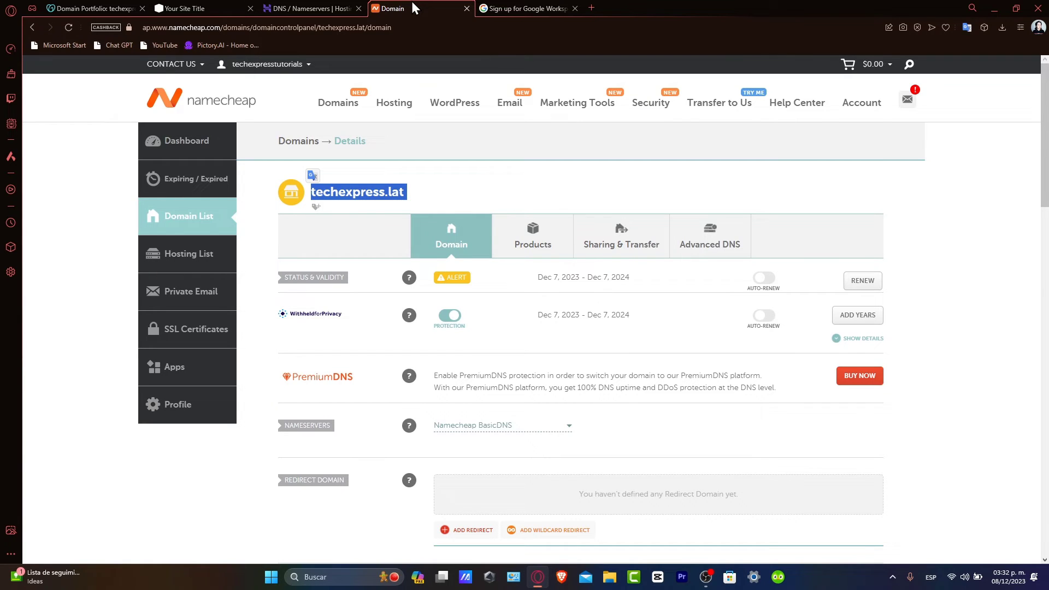
Open the Advanced DNS host records for techexpress.lat
left_click(707, 225)
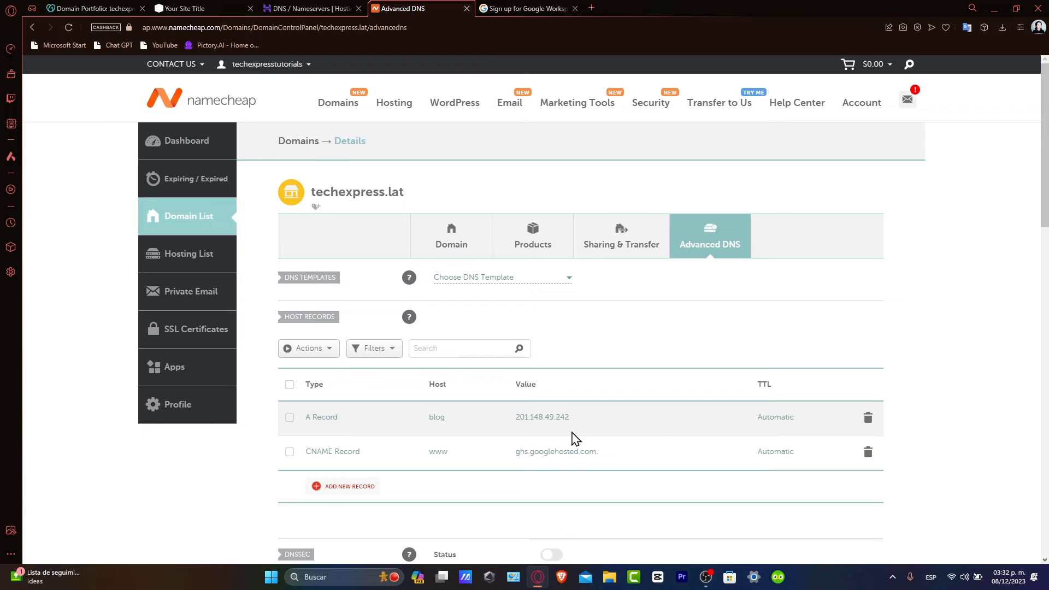
Add a blank host record row with A Record as its type
left_click(349, 486)
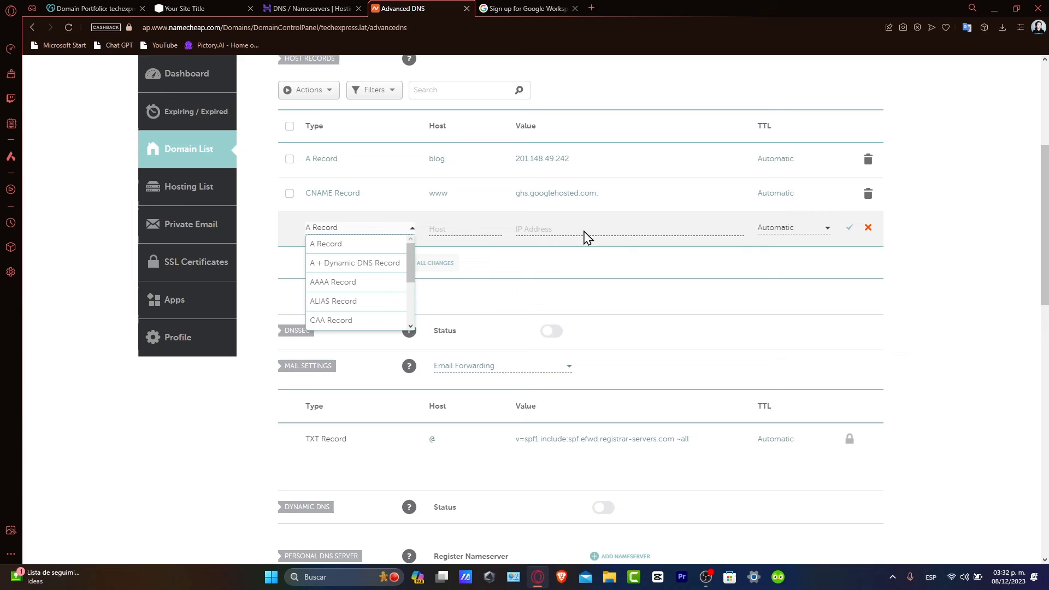
left_click(854, 232)
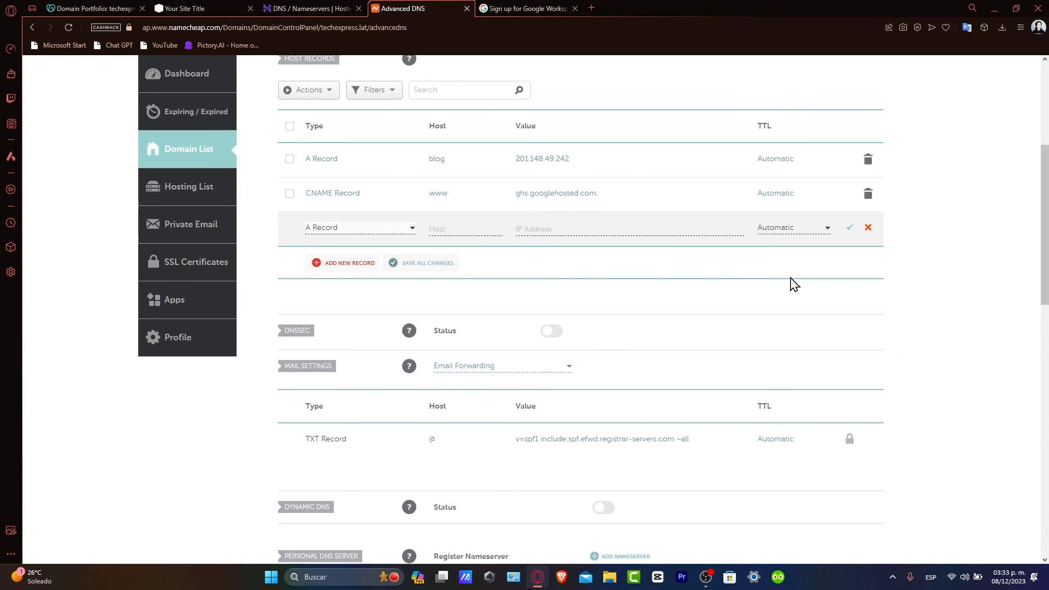
Switch back to the Business Standard 'Review and check out' page at $14.40 monthly
left_click(527, 8)
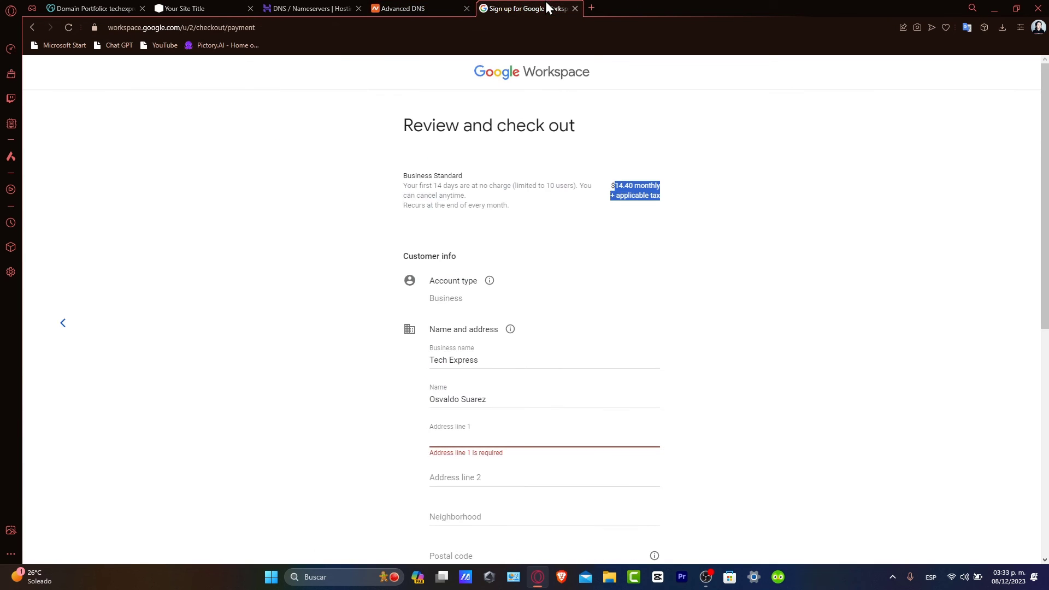